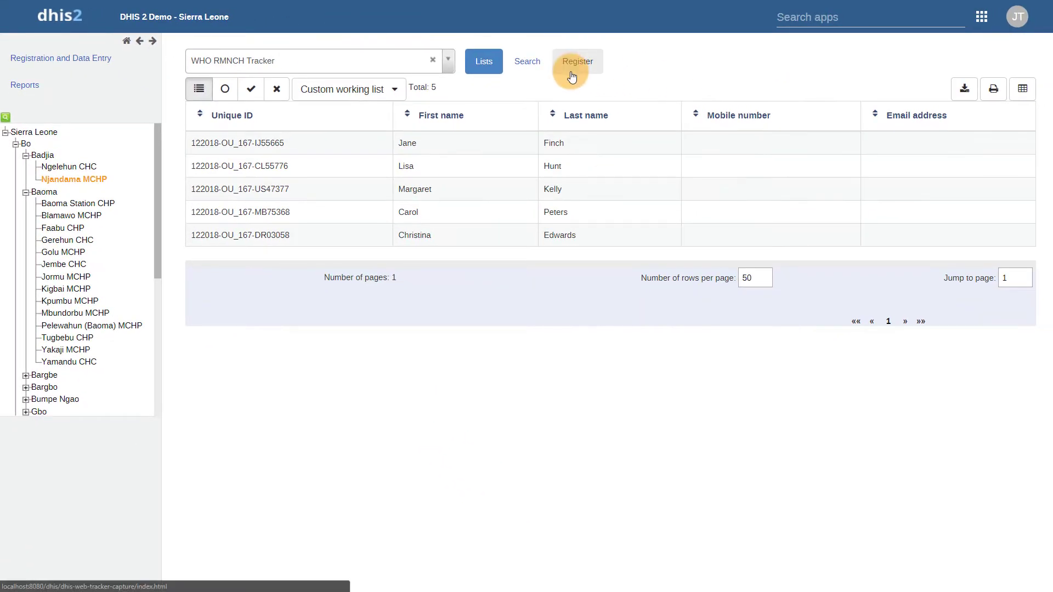
Switch from Baoma Station CHP back to Njandama MCHP and bring up its registration form
{"action": "left_click", "coordinate": [571, 77]}
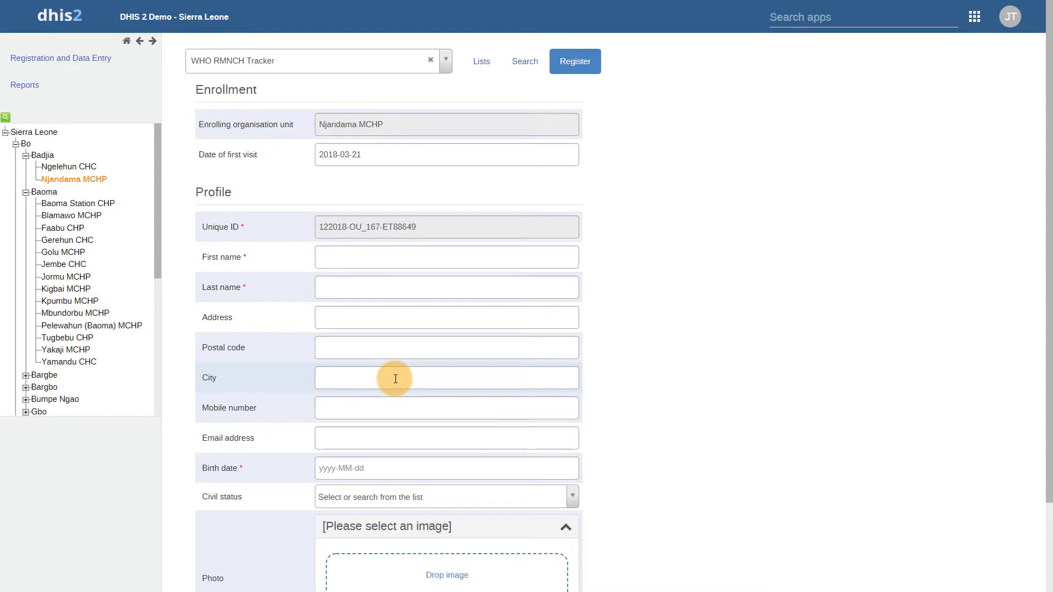
{"action": "left_click", "coordinate": [77, 203]}
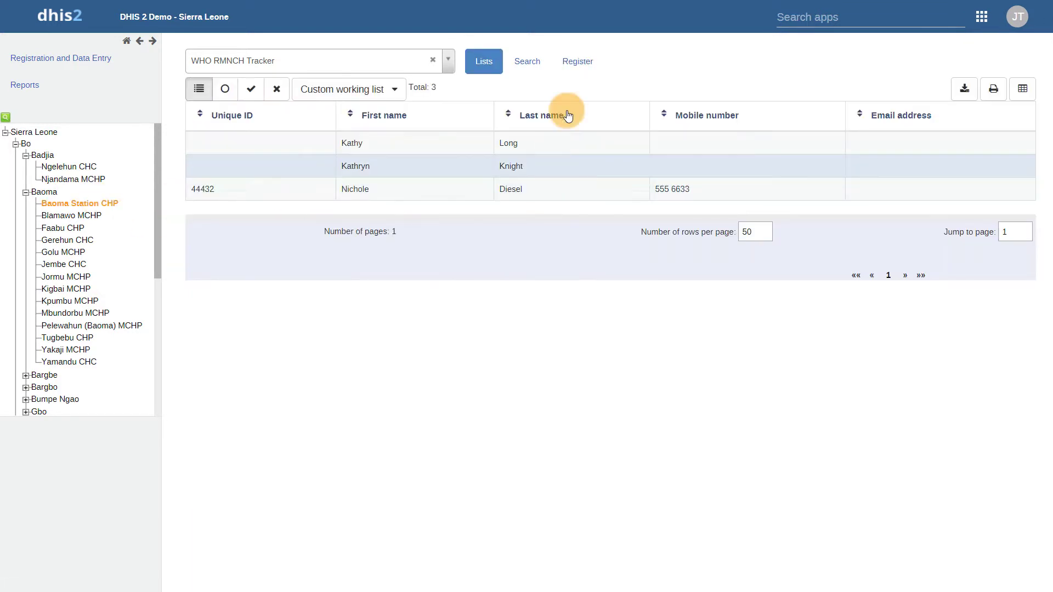
{"action": "left_click", "coordinate": [574, 62]}
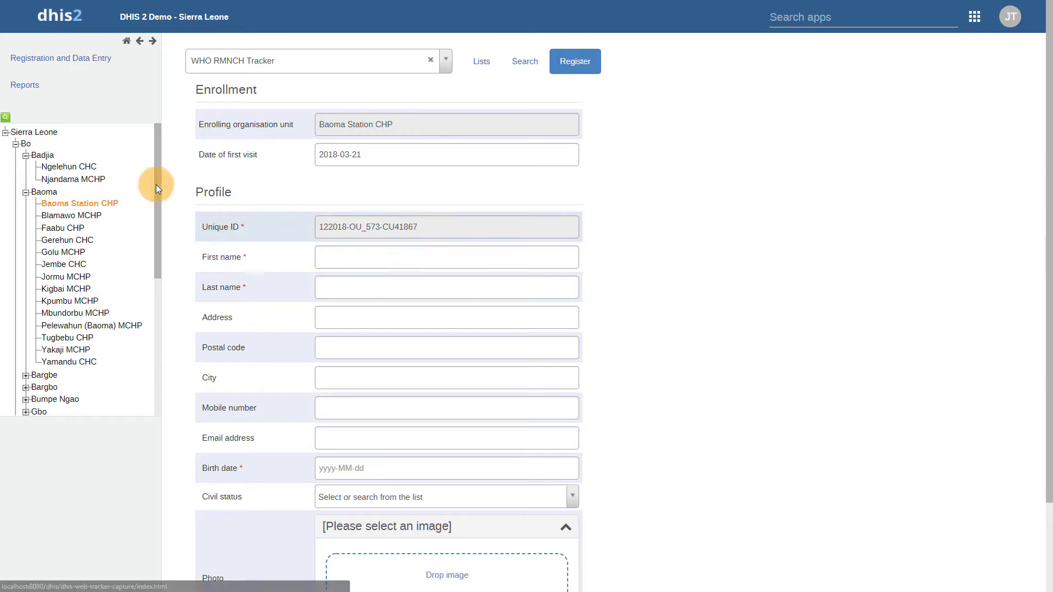
{"action": "left_click", "coordinate": [94, 180]}
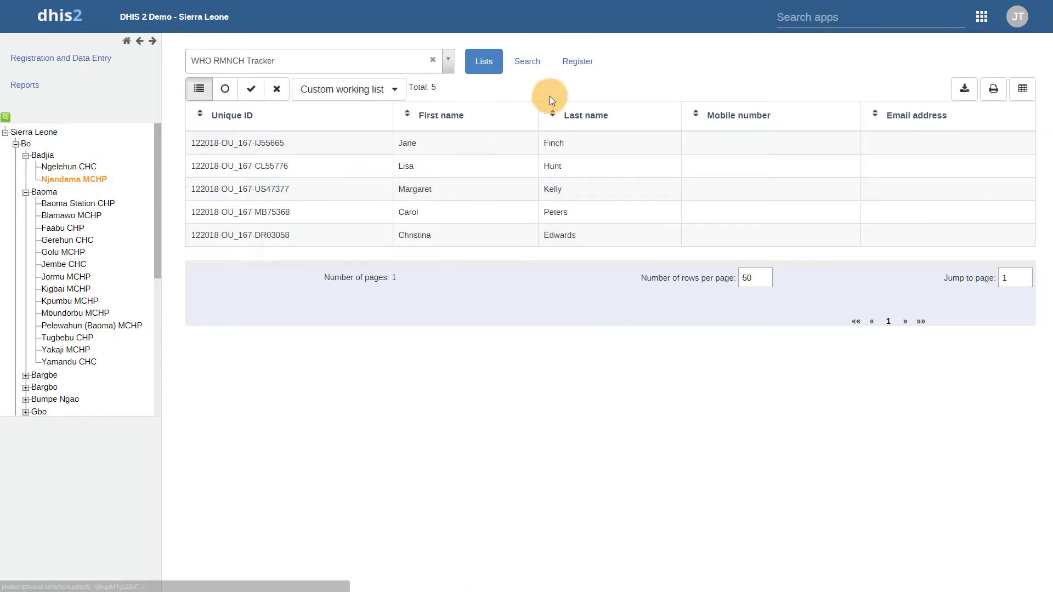
{"action": "left_click", "coordinate": [580, 61]}
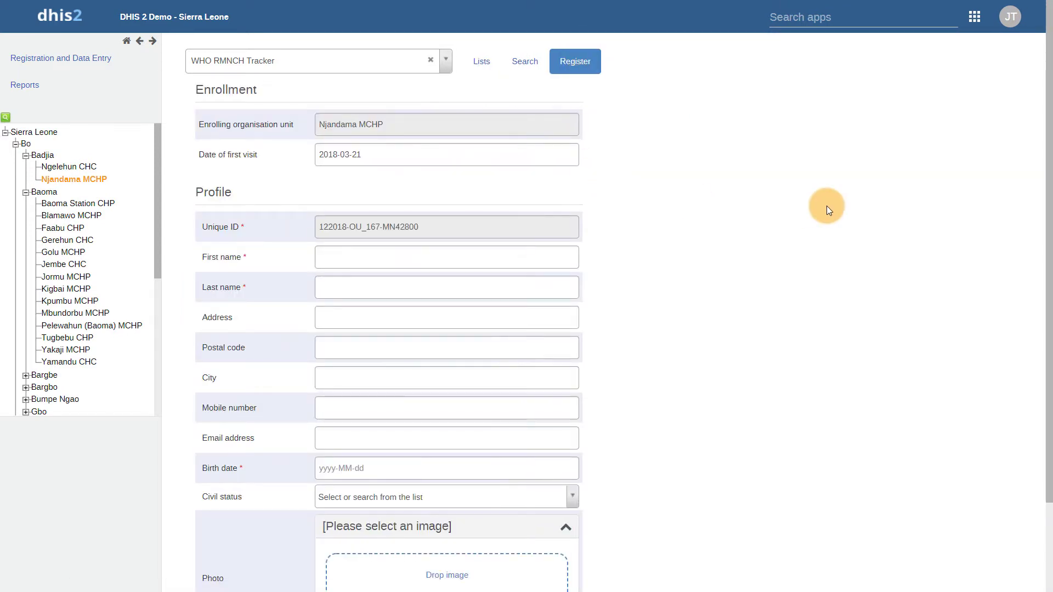
{"action": "scroll", "coordinate": [1038, 262], "scroll_direction": "down", "scroll_amount": 2}
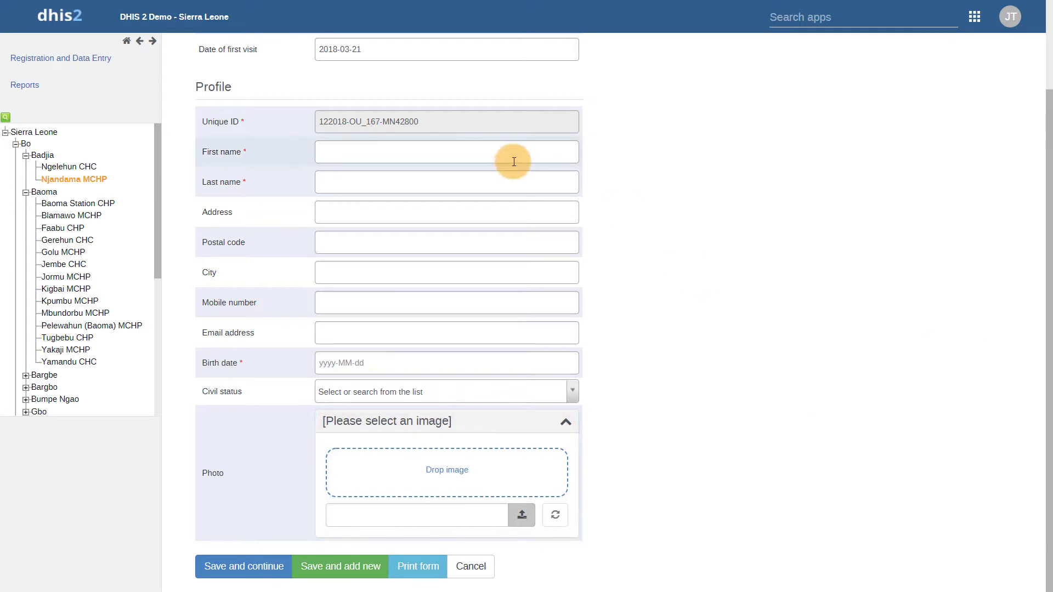
{"action": "left_click", "coordinate": [499, 151]}
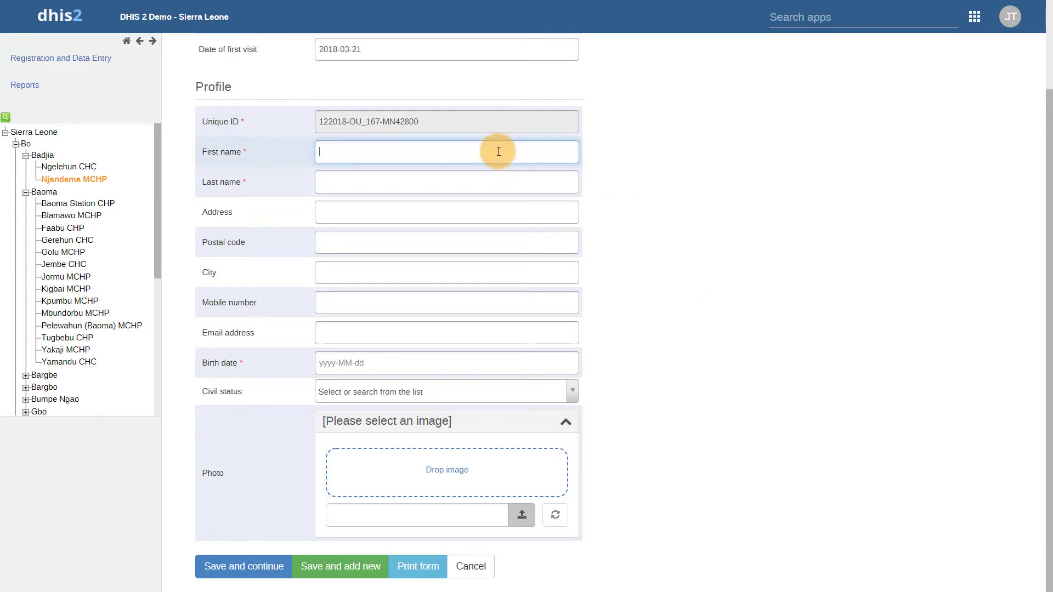
{"action": "key", "text": "Tab"}
{"action": "left_click", "coordinate": [434, 363]}
{"action": "left_click", "coordinate": [434, 409]}
{"action": "left_click", "coordinate": [412, 208]}
{"action": "left_click", "coordinate": [387, 443]}
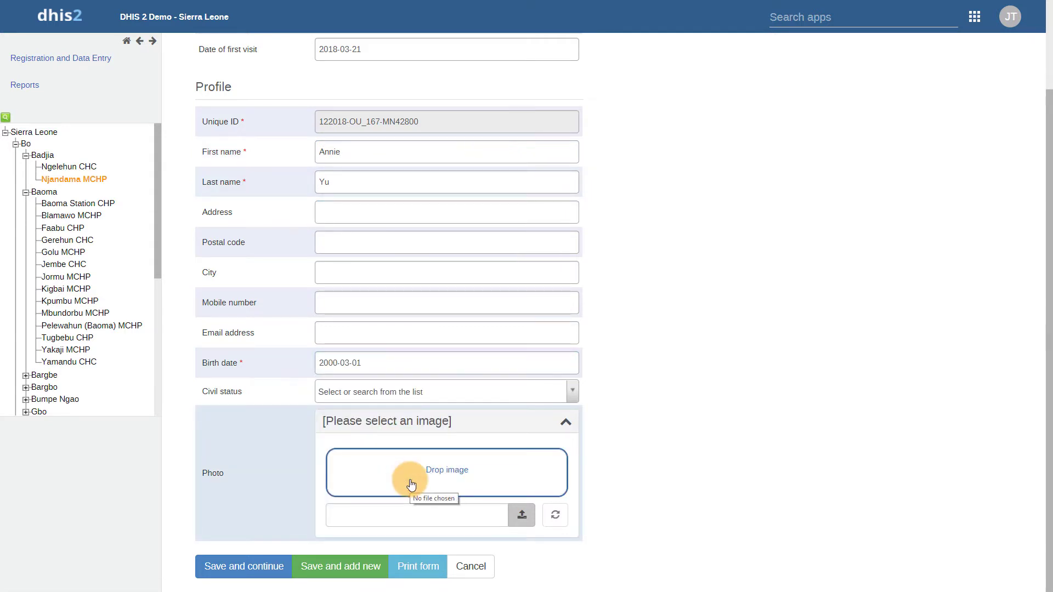
{"action": "left_click", "coordinate": [411, 485]}
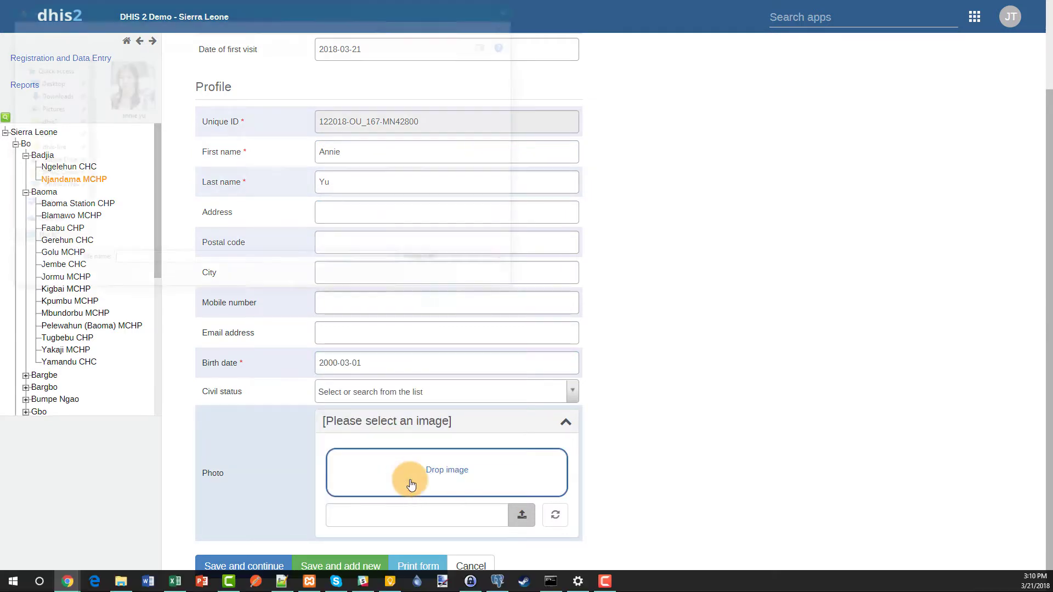
{"action": "left_click", "coordinate": [150, 97]}
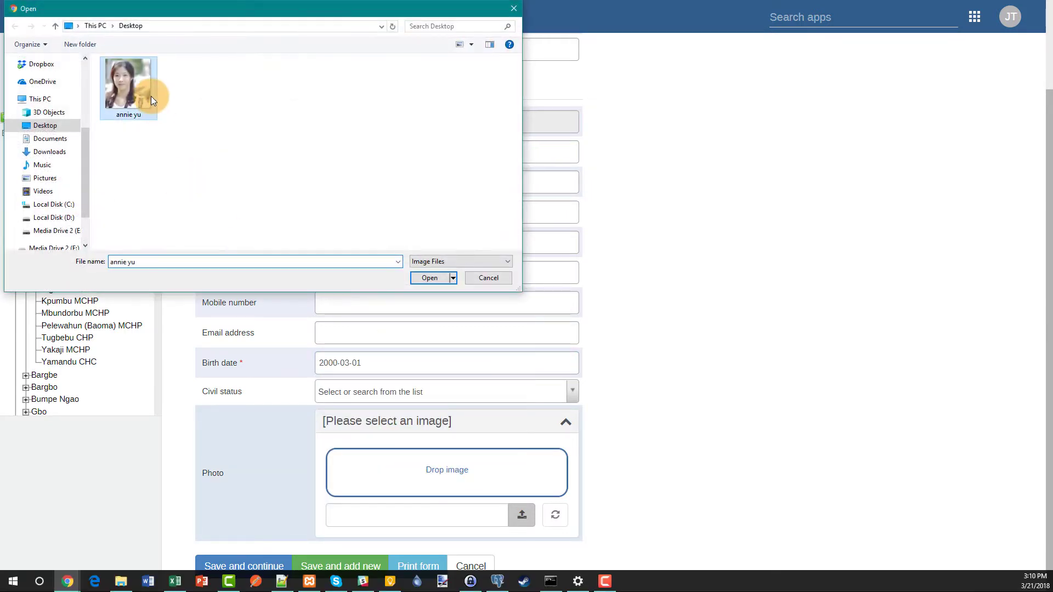
{"action": "left_click", "coordinate": [426, 279]}
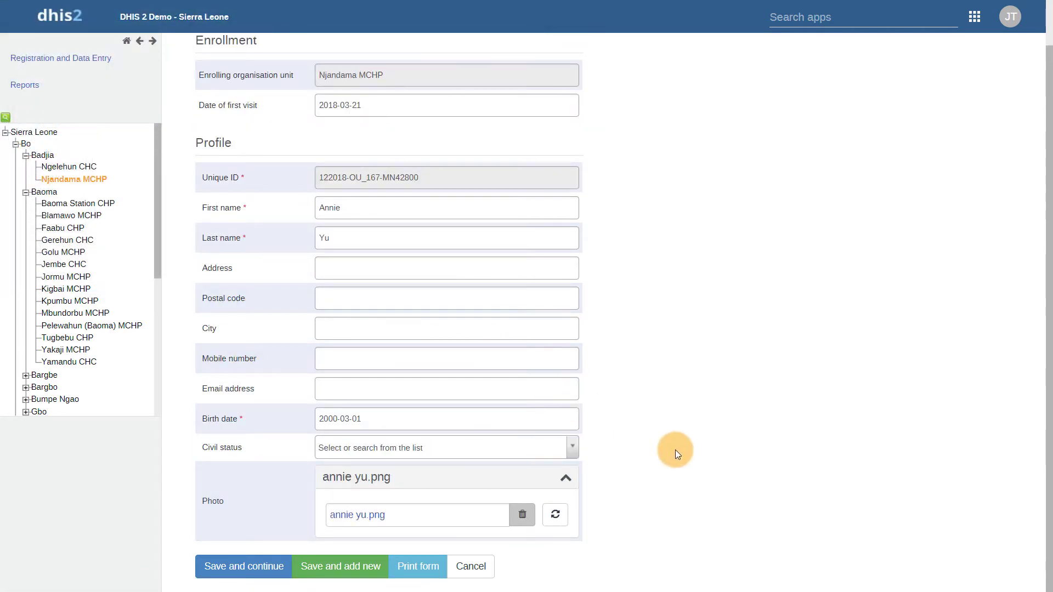
{"action": "left_click", "coordinate": [236, 565]}
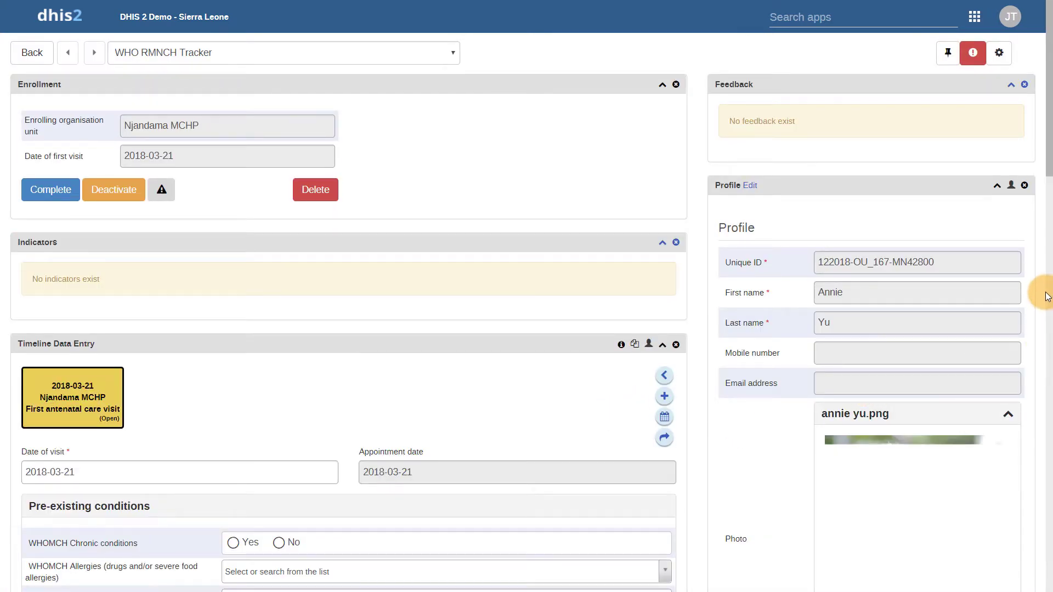
{"action": "left_click_drag", "start_coordinate": [1048, 152], "coordinate": [1048, 202]}
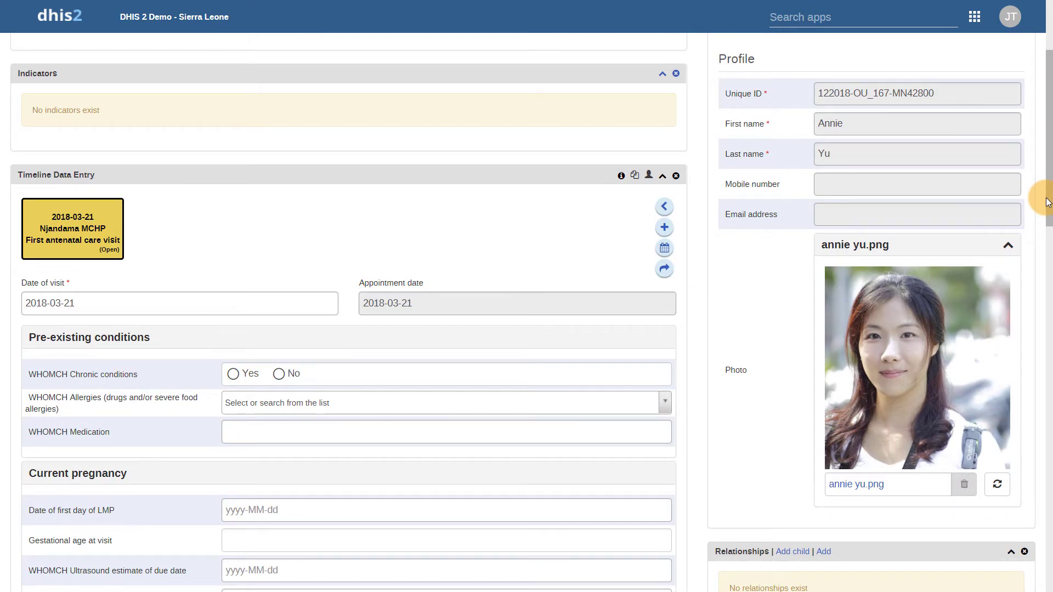
{"action": "left_click_drag", "start_coordinate": [1048, 202], "coordinate": [1047, 110]}
{"action": "left_click", "coordinate": [37, 50]}
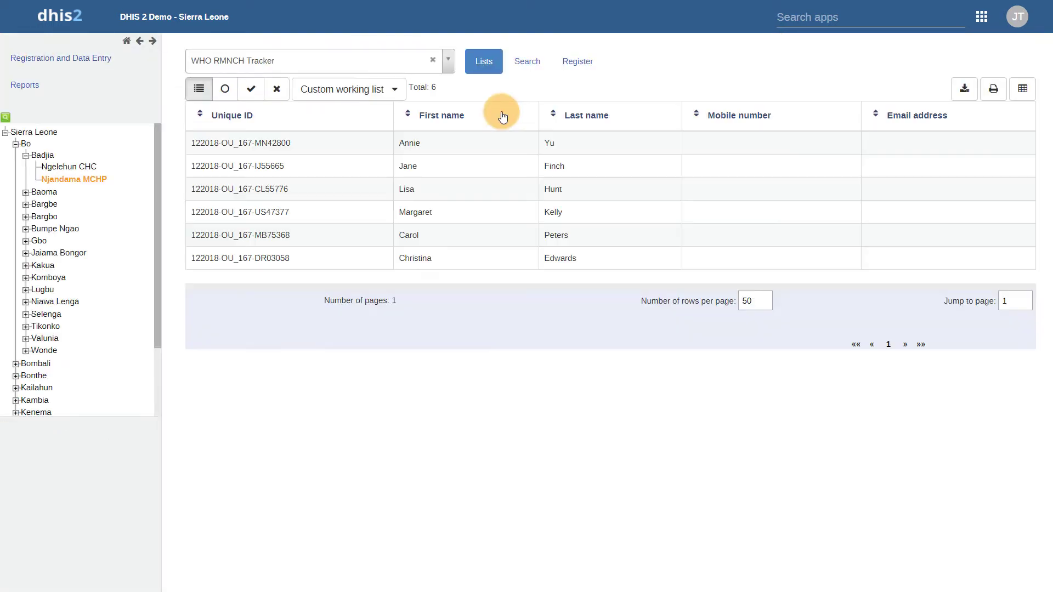
Tick Photo in the list's column chooser and save the selection
{"action": "left_click", "coordinate": [1018, 99]}
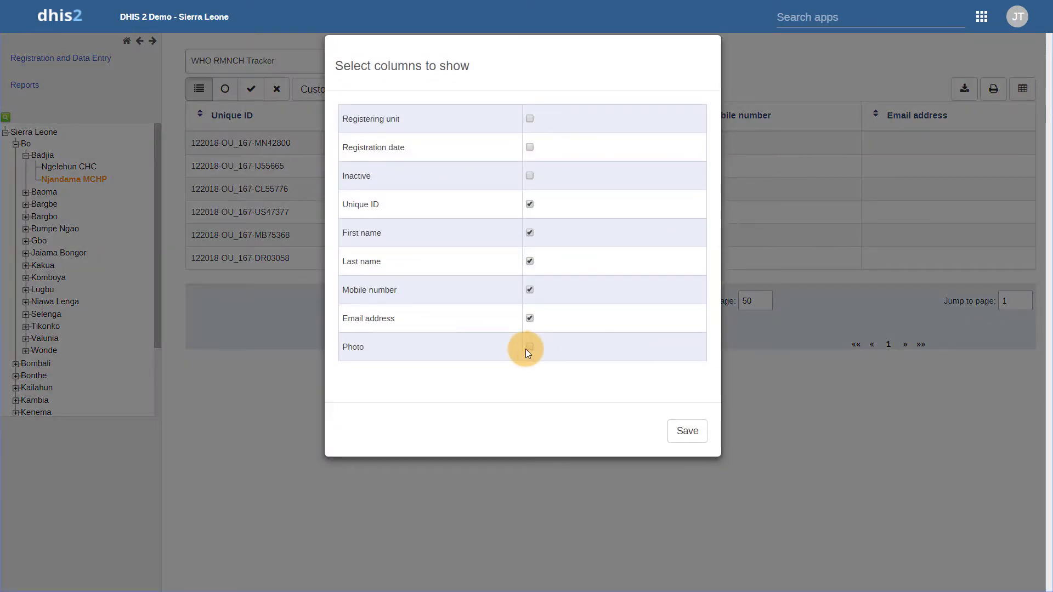
{"action": "left_click", "coordinate": [528, 348]}
{"action": "left_click", "coordinate": [678, 439]}
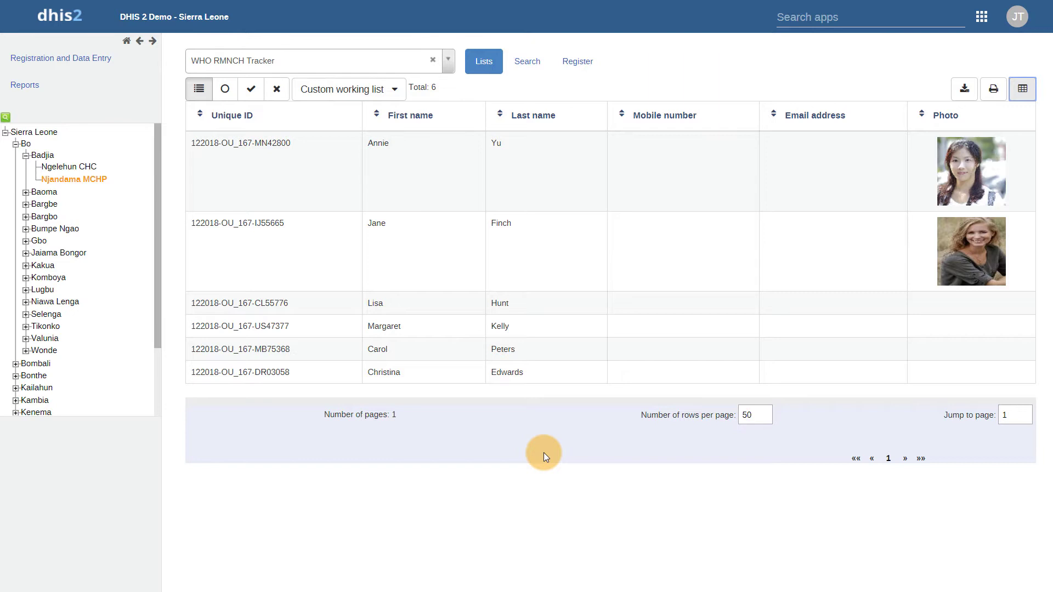
{"action": "left_click", "coordinate": [576, 521]}
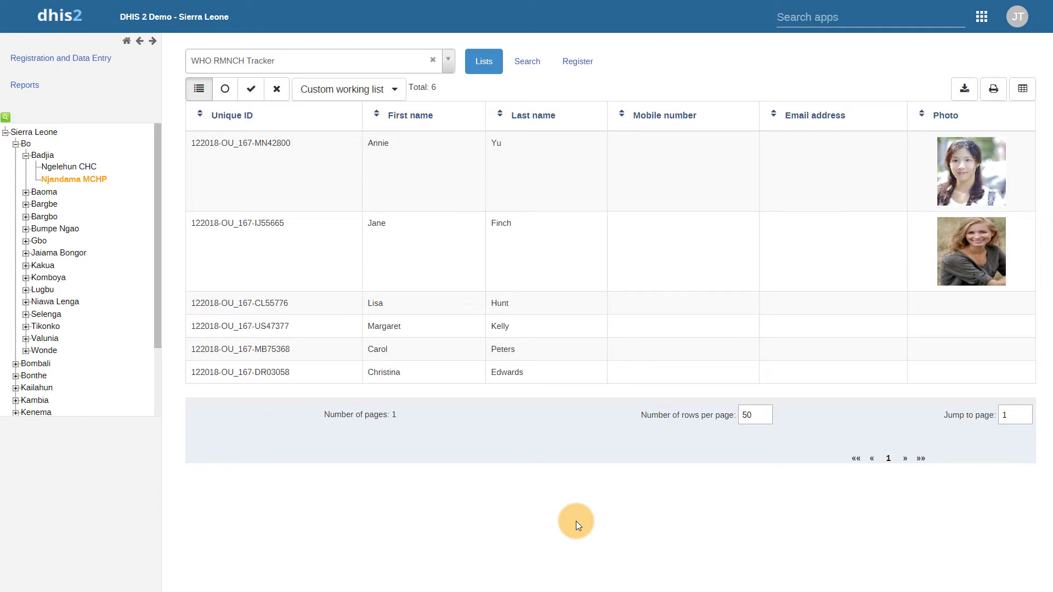
{"action": "left_click", "coordinate": [527, 62]}
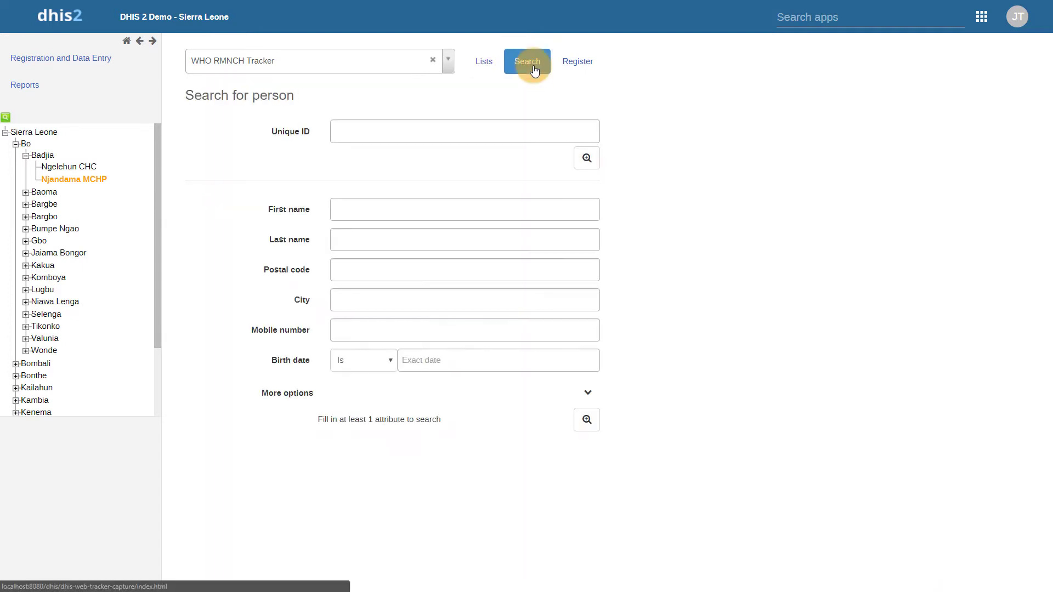
{"action": "left_click", "coordinate": [384, 212]}
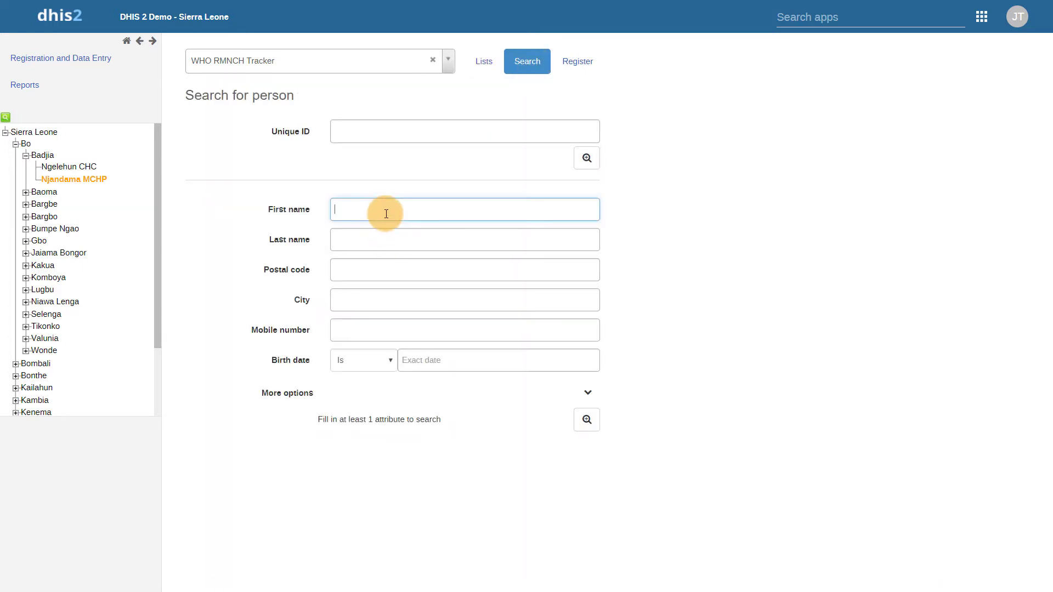
{"action": "key", "text": "Tab"}
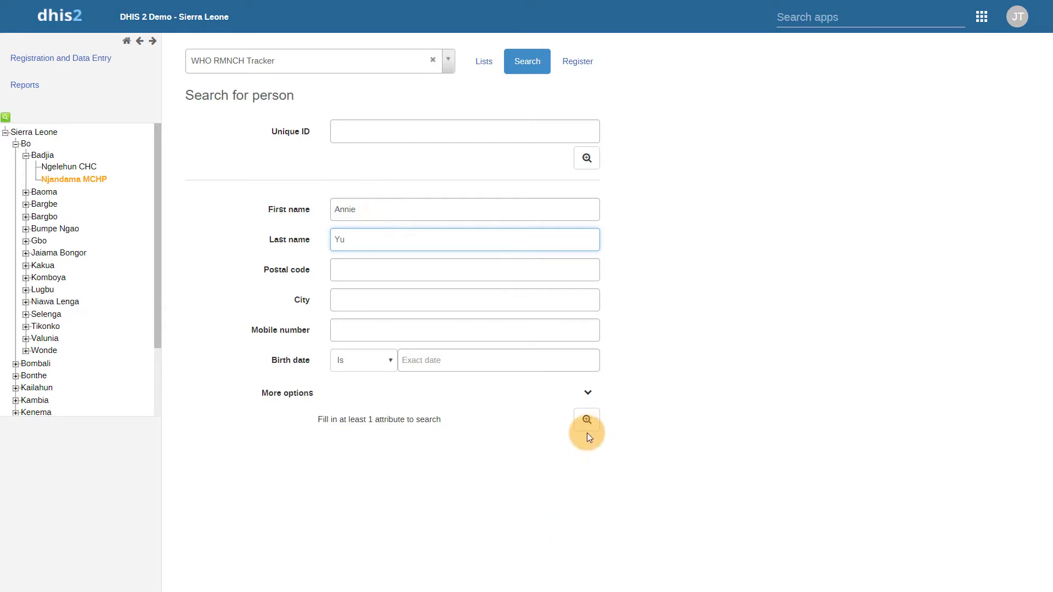
{"action": "left_click", "coordinate": [588, 431]}
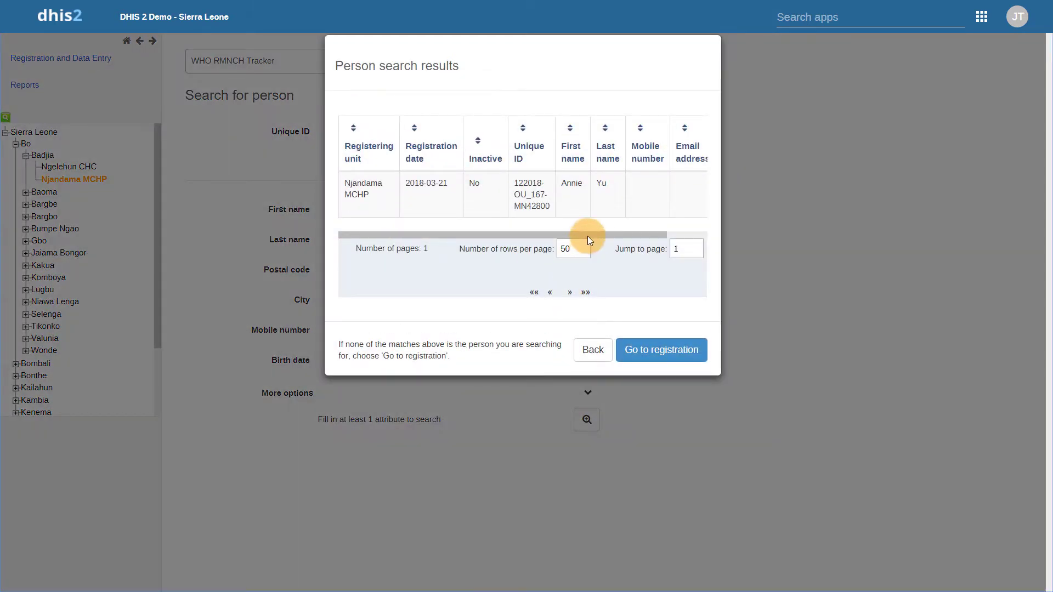
{"action": "left_click_drag", "start_coordinate": [587, 236], "coordinate": [683, 232]}
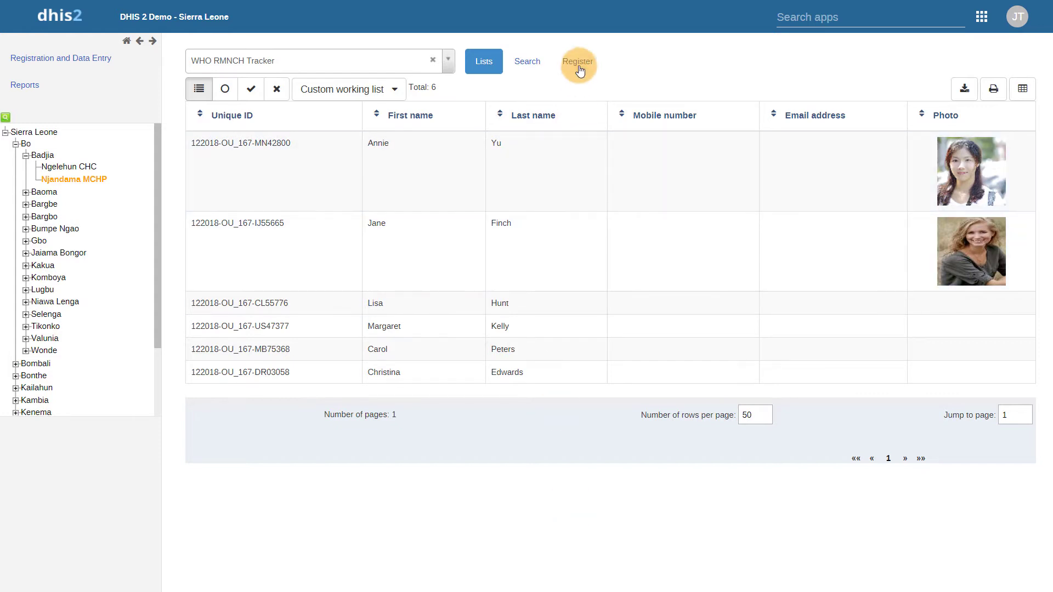
{"action": "left_click", "coordinate": [578, 62]}
{"action": "key", "text": "Tab"}
{"action": "key", "text": "Tab"}
{"action": "key", "text": "Tab"}
{"action": "key", "text": "Tab"}
{"action": "type", "text": "1974-12-03"}
{"action": "left_click", "coordinate": [710, 366]}
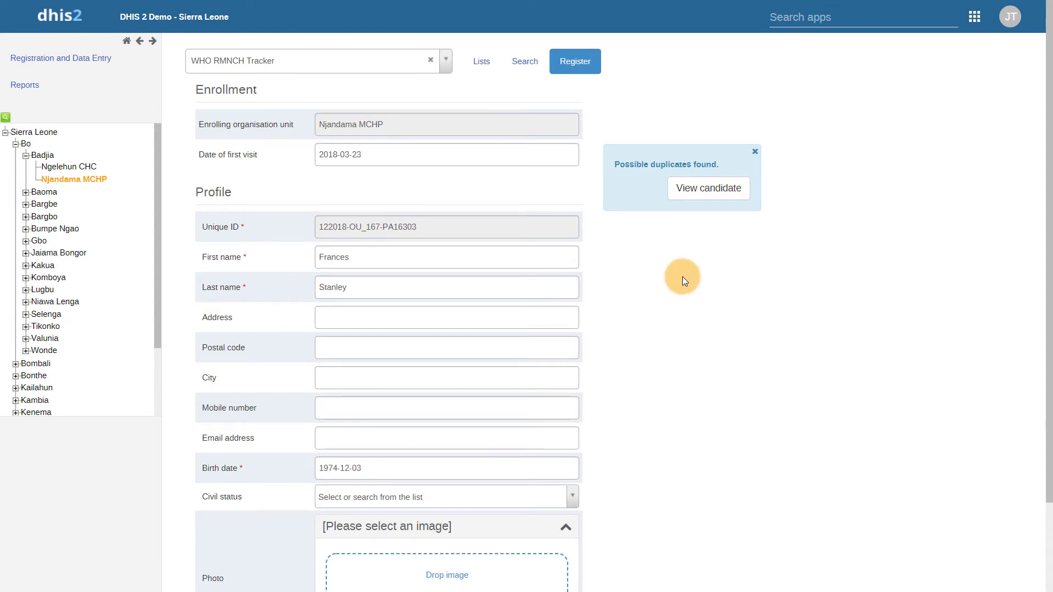
Inspect the possible duplicate's birth date, then scroll back down the registration form
{"action": "left_click", "coordinate": [682, 193]}
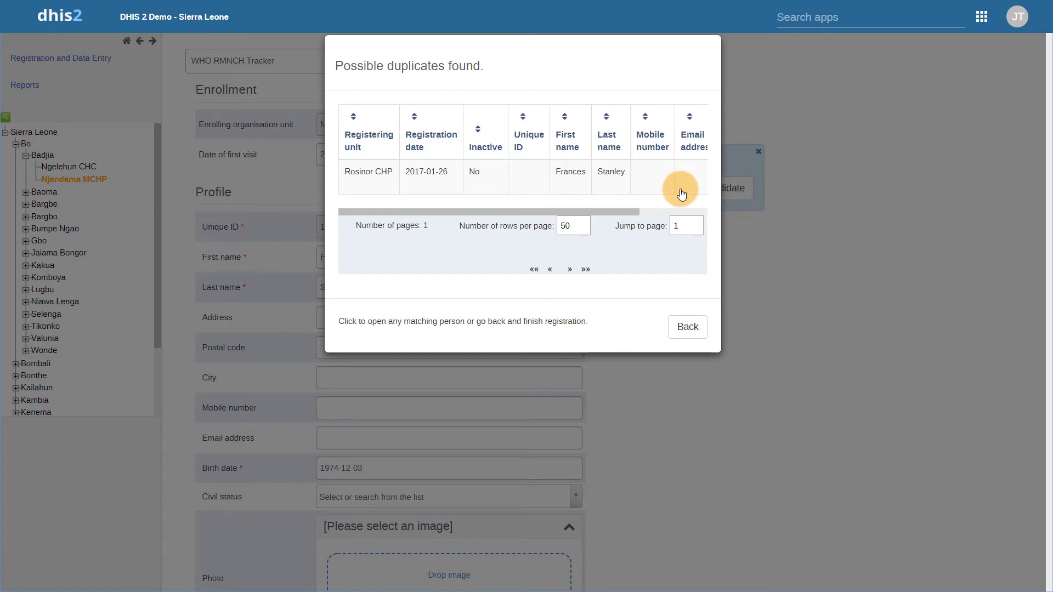
{"action": "left_click_drag", "start_coordinate": [628, 212], "coordinate": [691, 212]}
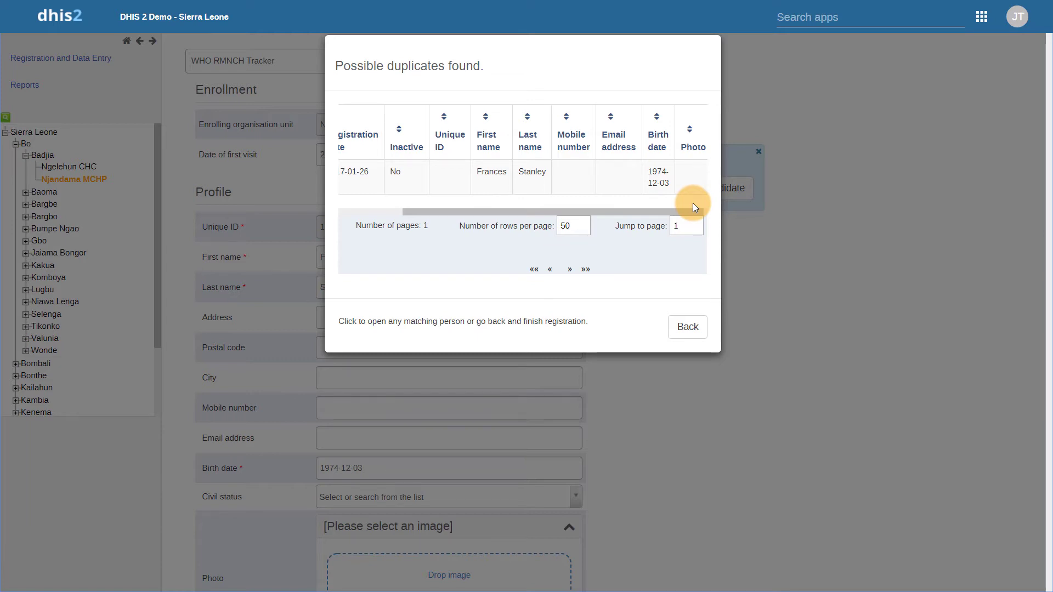
{"action": "left_click", "coordinate": [680, 329]}
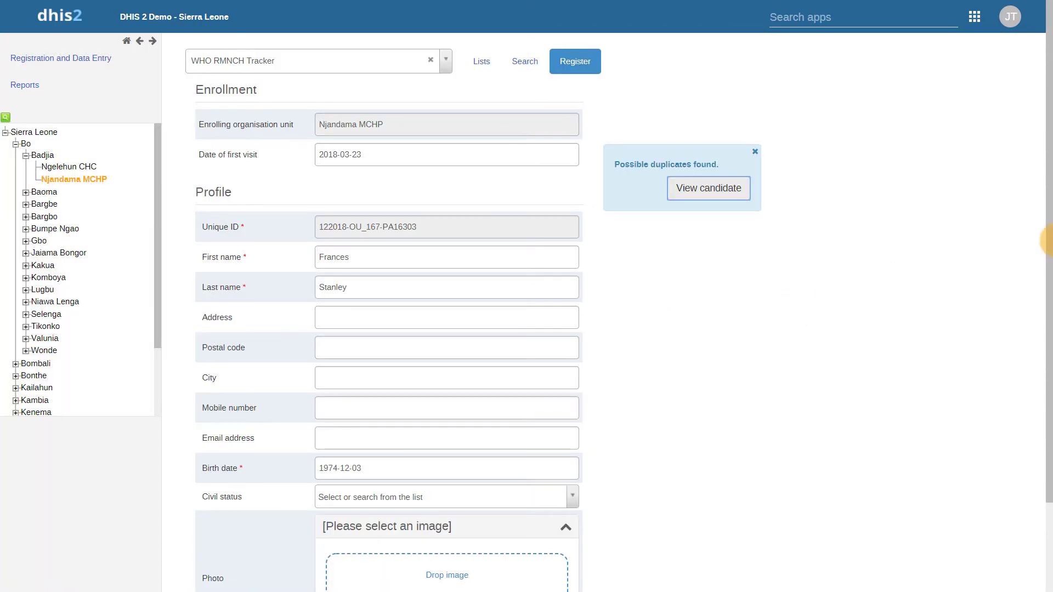
{"action": "scroll", "coordinate": [1026, 259], "scroll_direction": "down", "scroll_amount": 3}
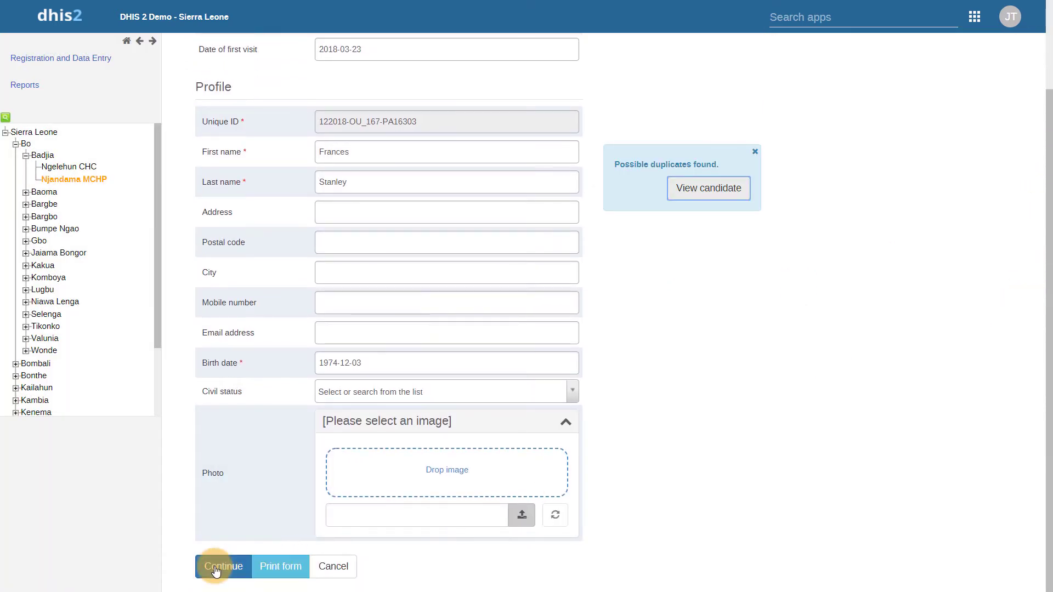
{"action": "left_click", "coordinate": [215, 571]}
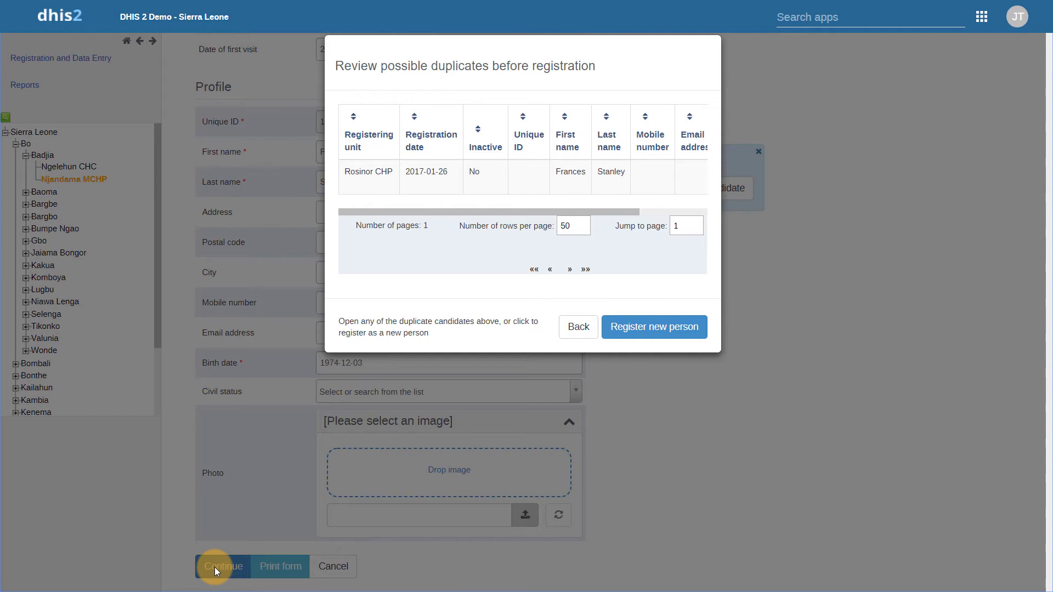
{"action": "left_click", "coordinate": [499, 171]}
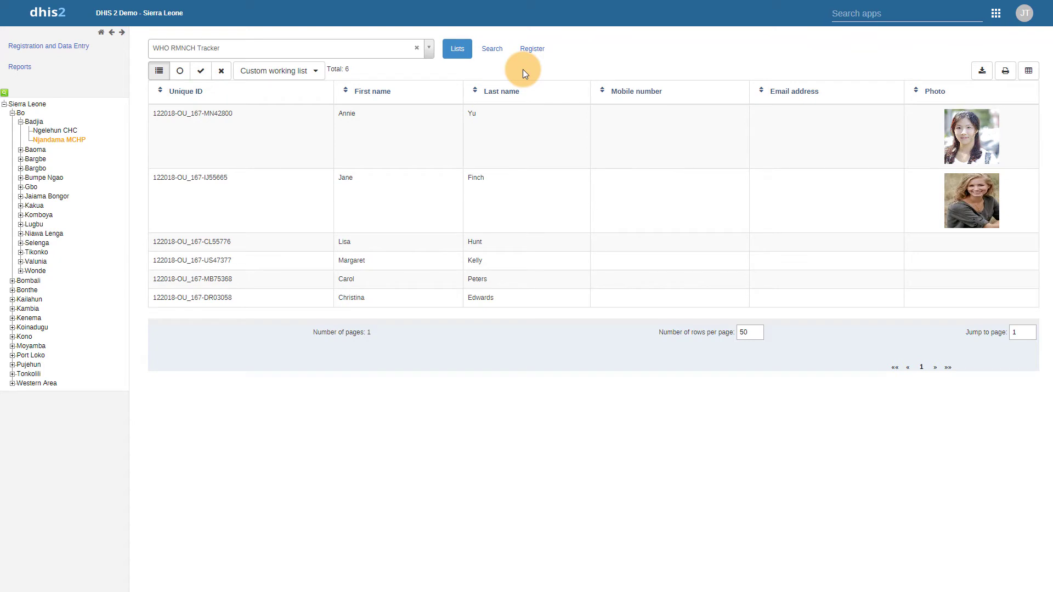
{"action": "left_click", "coordinate": [492, 49]}
{"action": "left_click", "coordinate": [402, 168]}
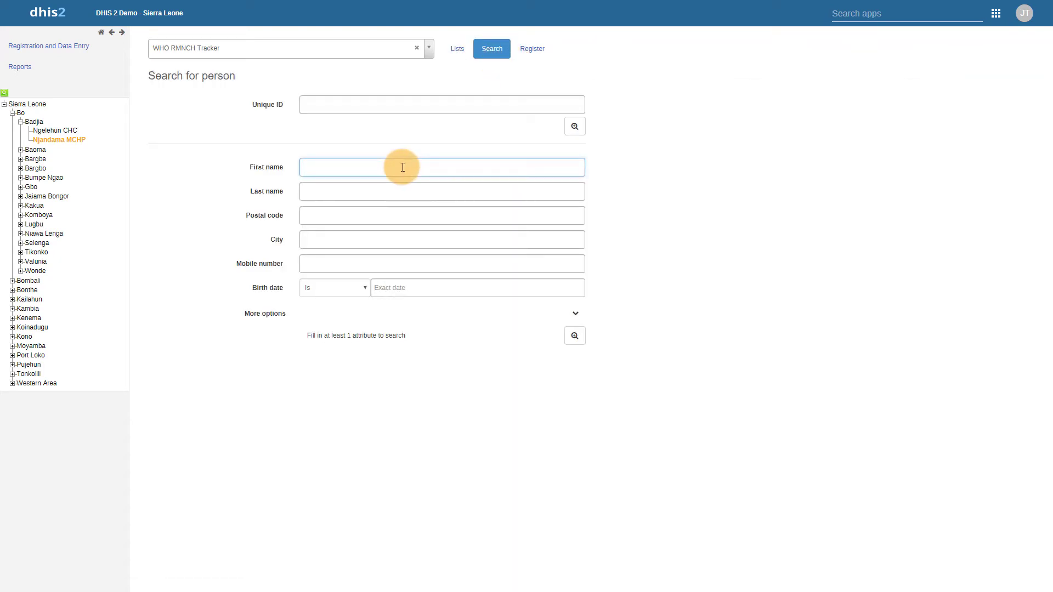
{"action": "key", "text": "Tab"}
{"action": "key", "text": "Tab"}
{"action": "type", "text": "M4H9L3\tWindsor"}
{"action": "left_click", "coordinate": [513, 339]}
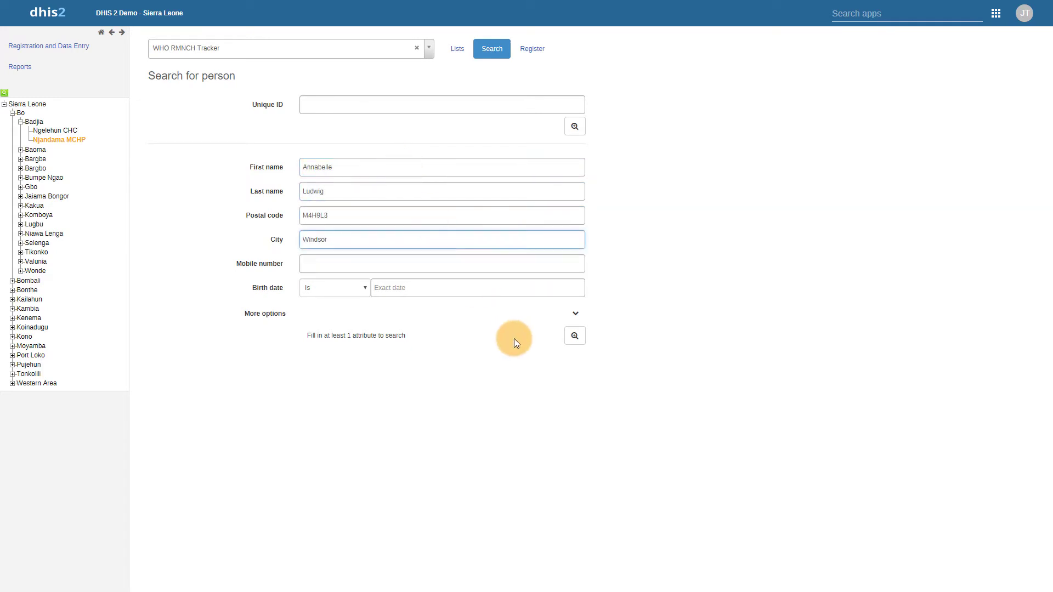
{"action": "left_click", "coordinate": [581, 344]}
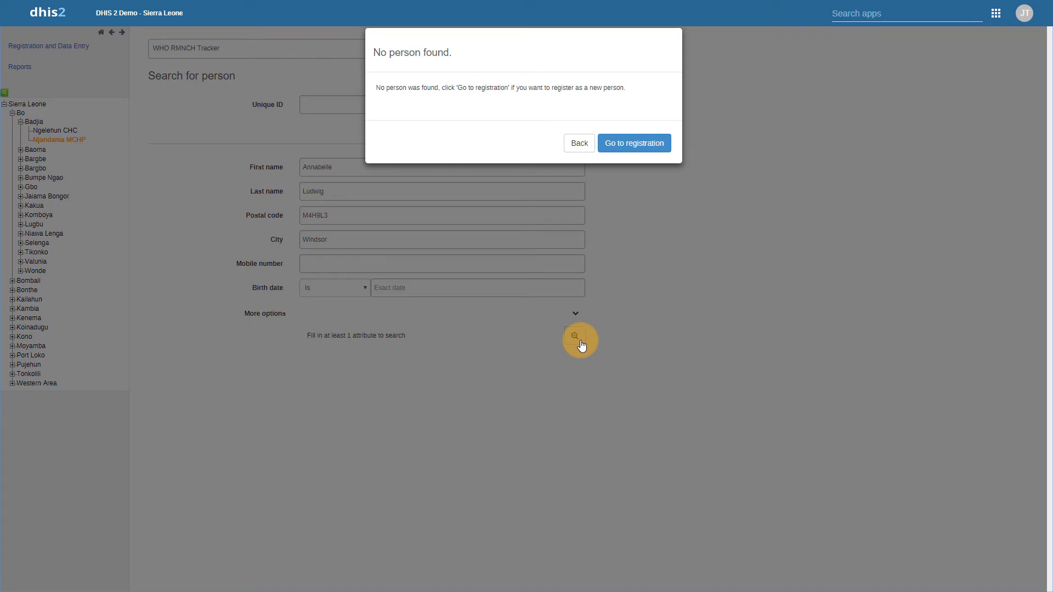
{"action": "left_click", "coordinate": [632, 147]}
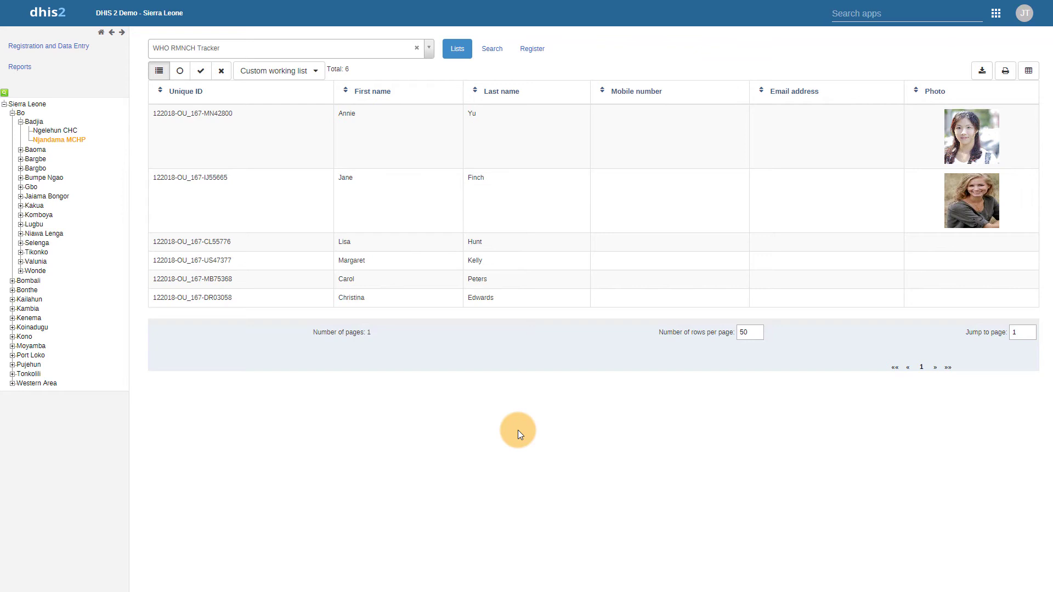
{"action": "left_click", "coordinate": [417, 48]}
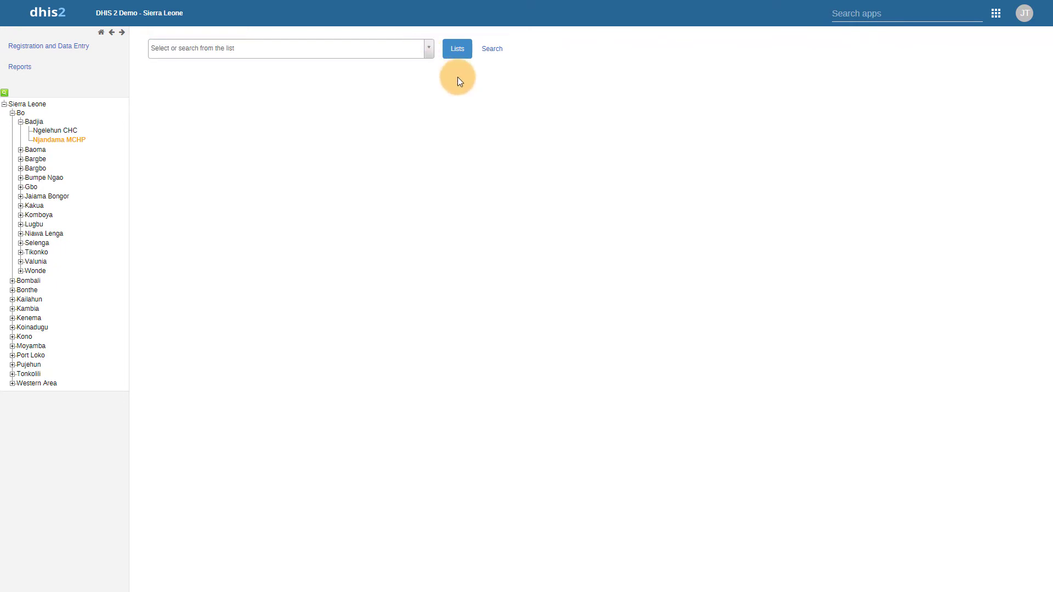
{"action": "left_click", "coordinate": [490, 50]}
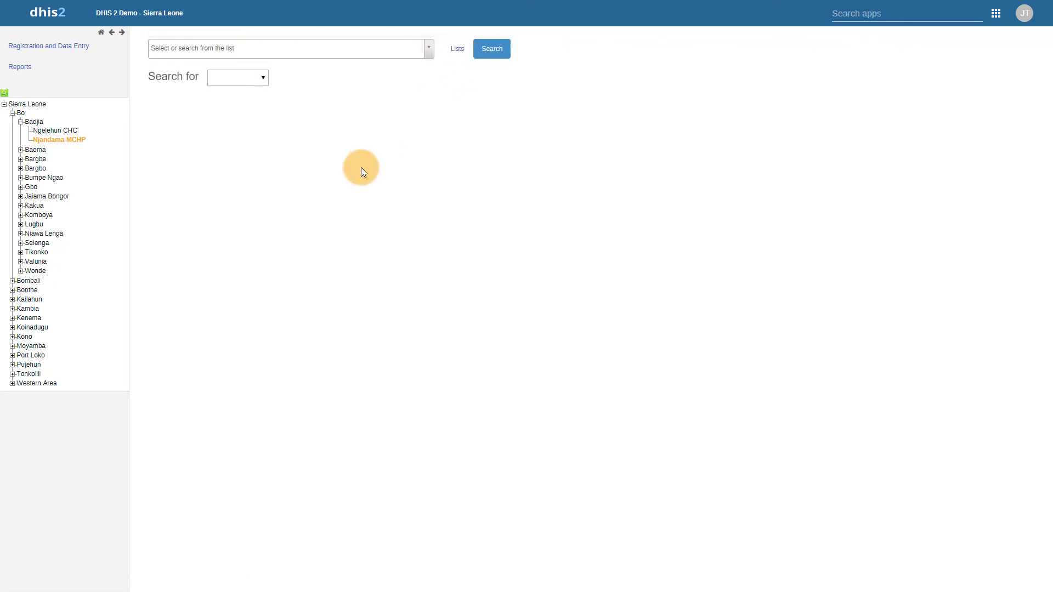
{"action": "left_click", "coordinate": [263, 77]}
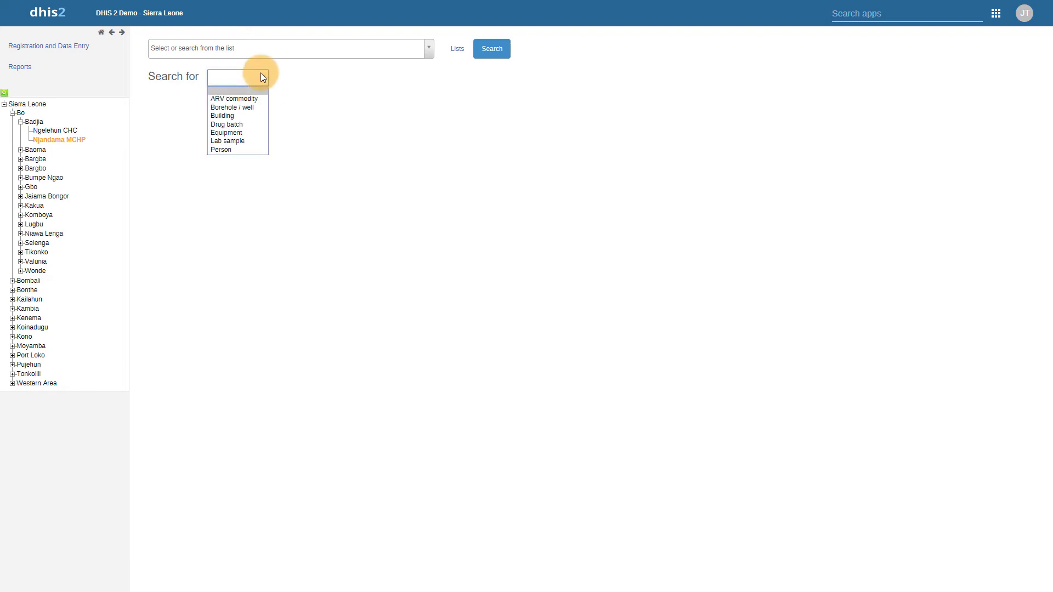
{"action": "left_click", "coordinate": [238, 150]}
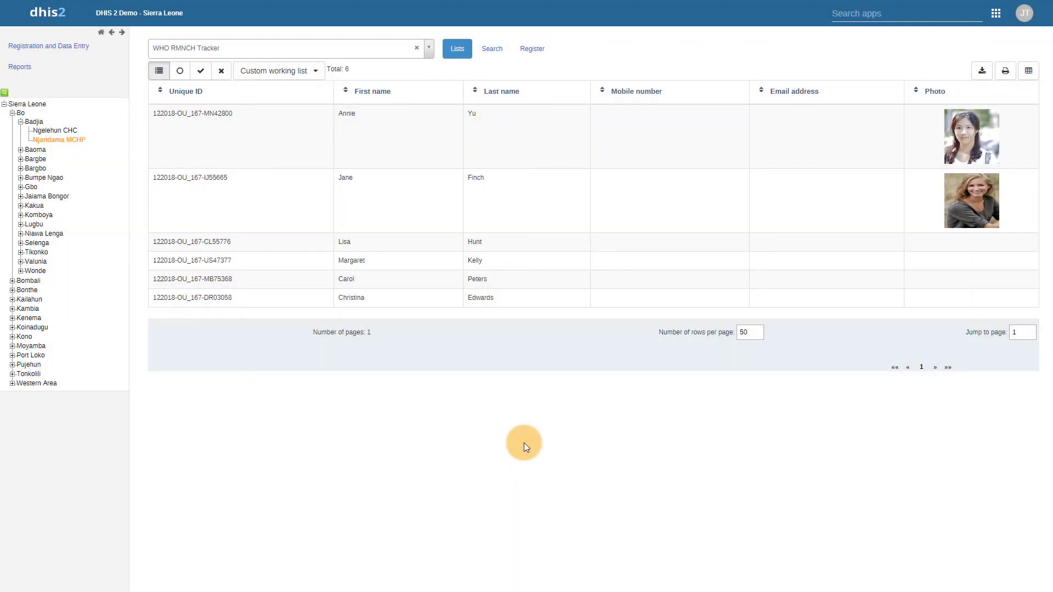
{"action": "left_click", "coordinate": [513, 241]}
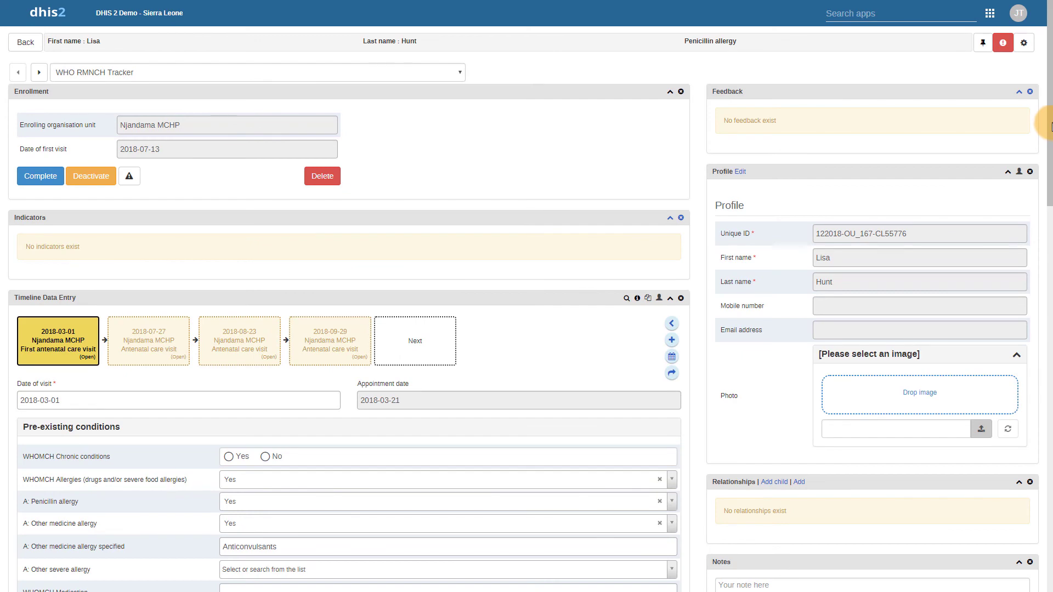
{"action": "mouse_move", "coordinate": [1049, 117]}
{"action": "left_mouse_down"}
{"action": "mouse_move", "coordinate": [1050, 443]}
{"action": "mouse_move", "coordinate": [1049, 160]}
{"action": "left_mouse_up"}
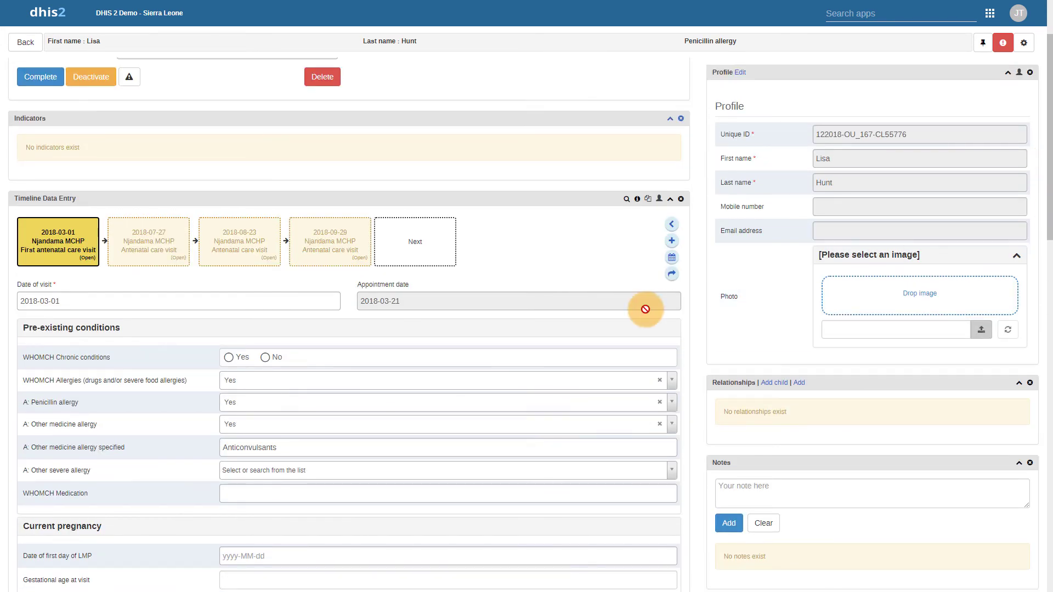
{"action": "left_click", "coordinate": [1024, 49]}
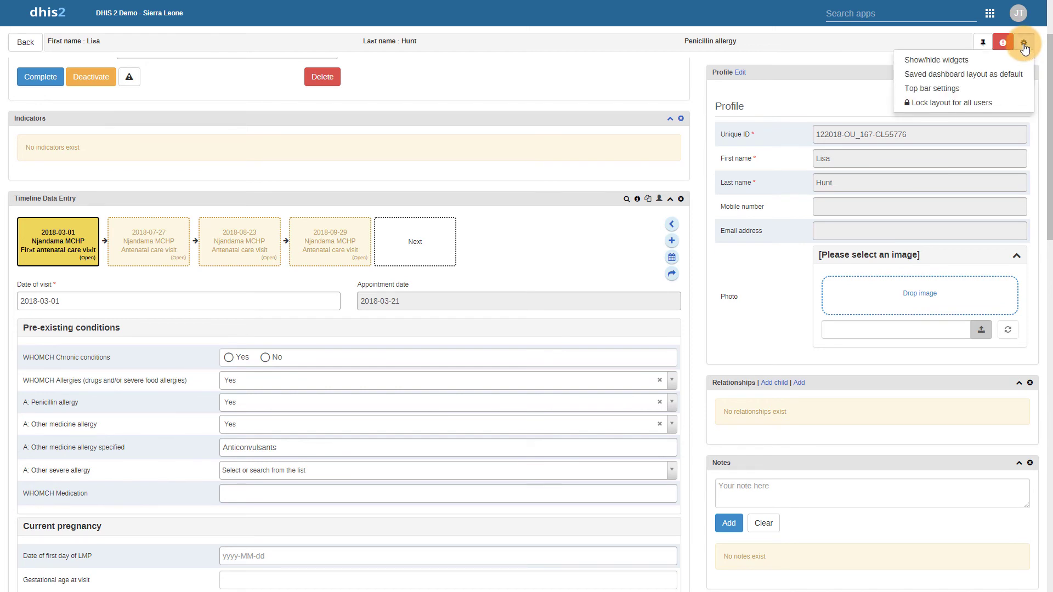
{"action": "left_click", "coordinate": [963, 90]}
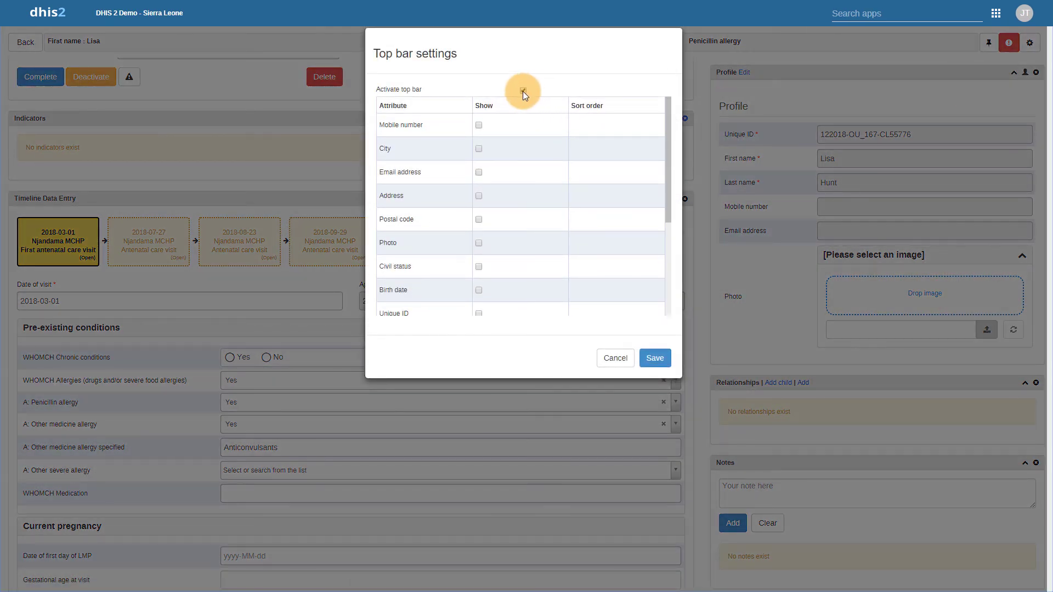
{"action": "left_click", "coordinate": [522, 90]}
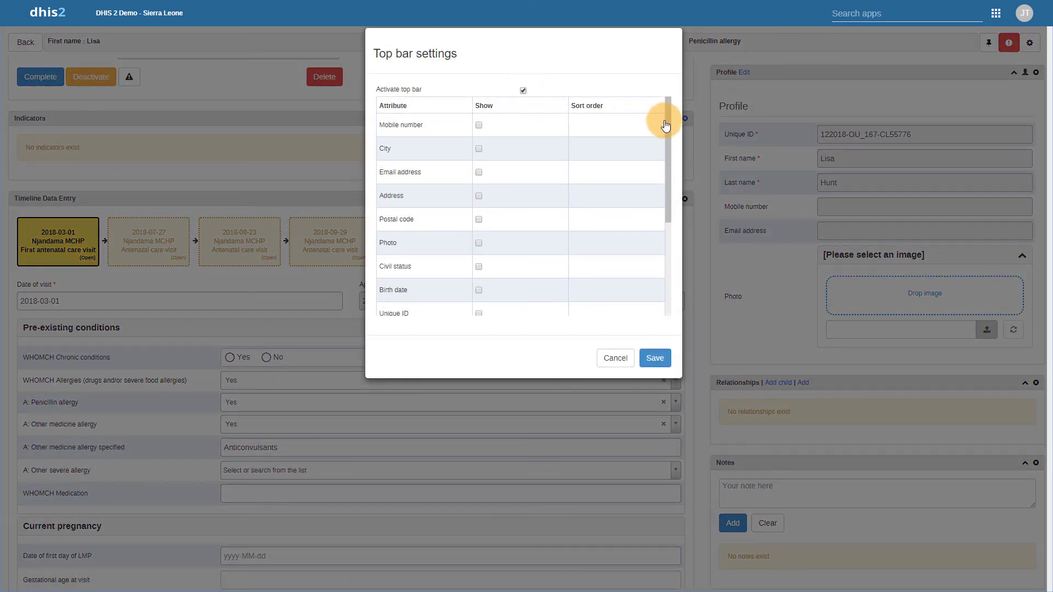
{"action": "left_click_drag", "start_coordinate": [666, 118], "coordinate": [664, 171]}
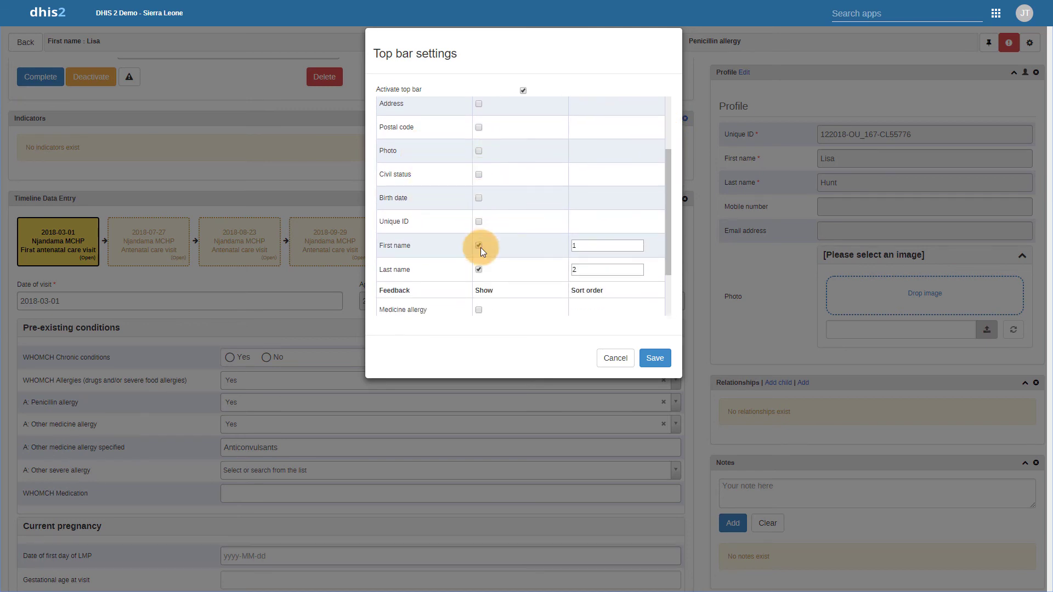
{"action": "left_click_drag", "start_coordinate": [673, 225], "coordinate": [664, 267]}
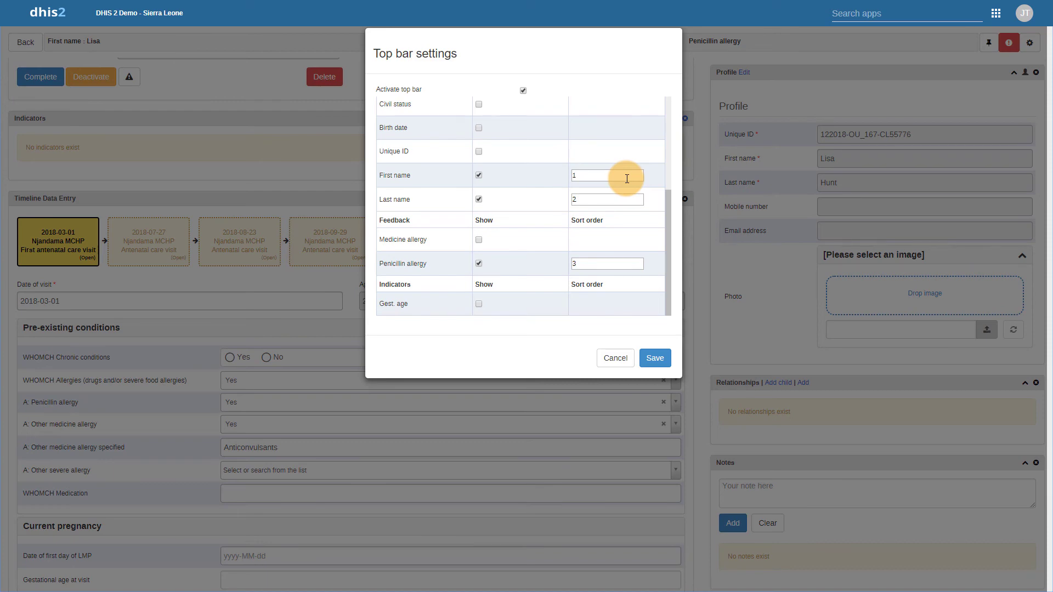
{"action": "left_click", "coordinate": [612, 362]}
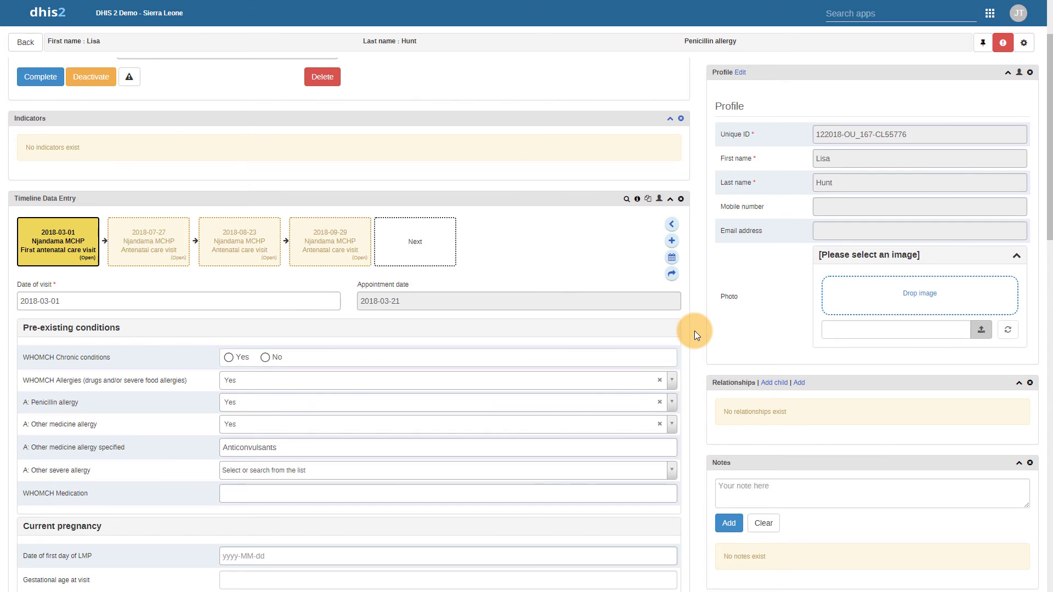
Open the 2018-09-29 antenatal care event and display it beside the earlier visits
{"action": "left_click", "coordinate": [350, 251]}
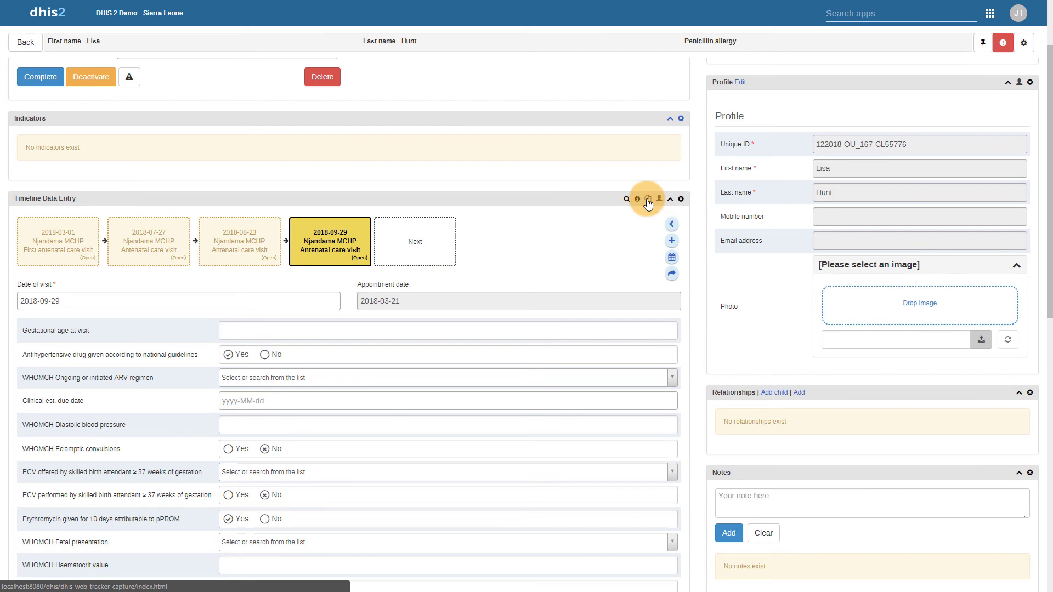
{"action": "left_click", "coordinate": [647, 200]}
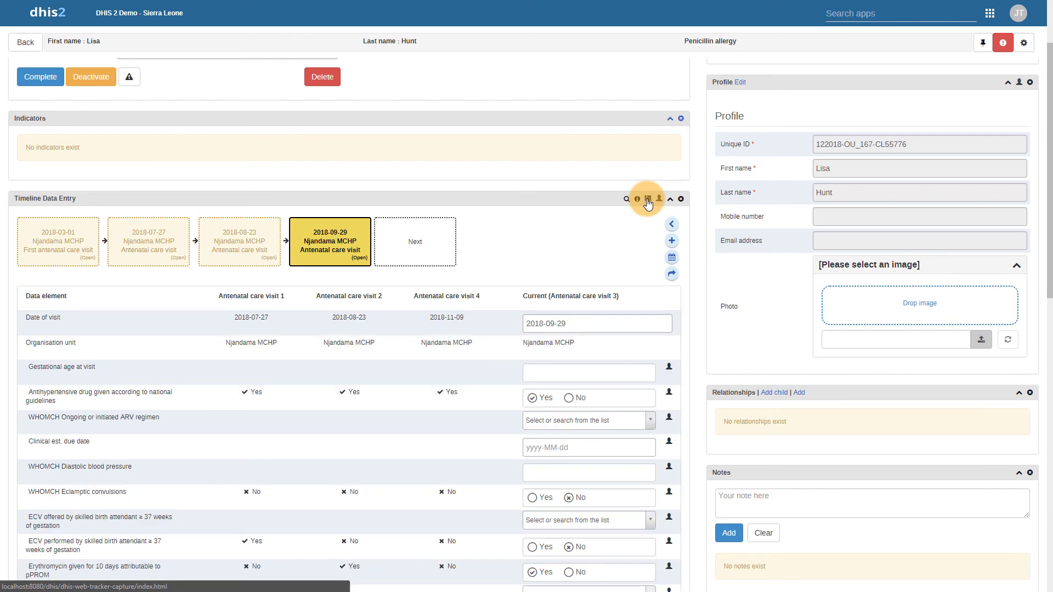